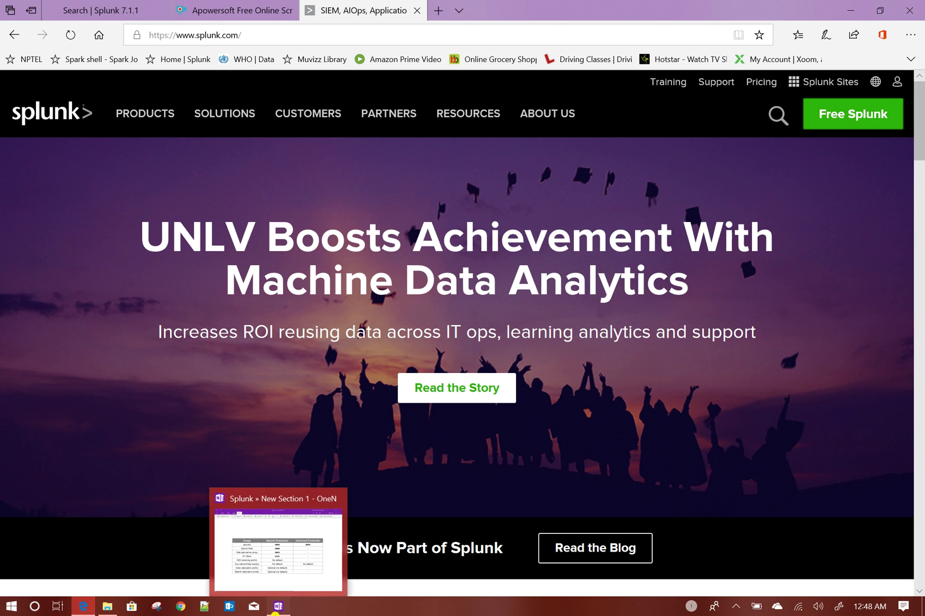
# - Bring the OneNote 'Installing Splunk' notes page to the front and scroll its content
pyautogui.click(277, 606)
pyautogui.moveTo(922, 322); pyautogui.dragTo(893, 77)
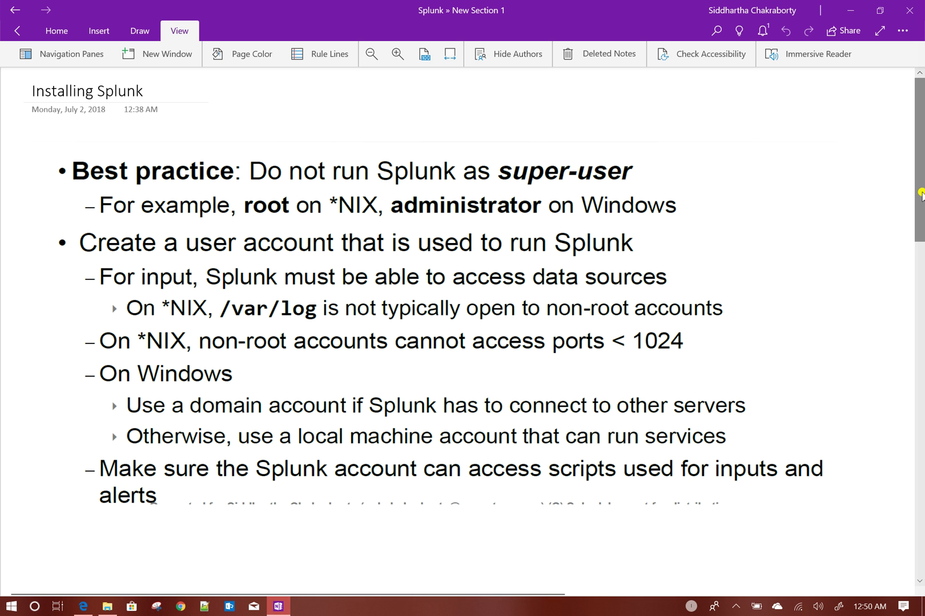
# - Scroll the Installing Splunk notes to the bullets advising against running Splunk as super-user
pyautogui.moveTo(920, 194); pyautogui.dragTo(908, 305)
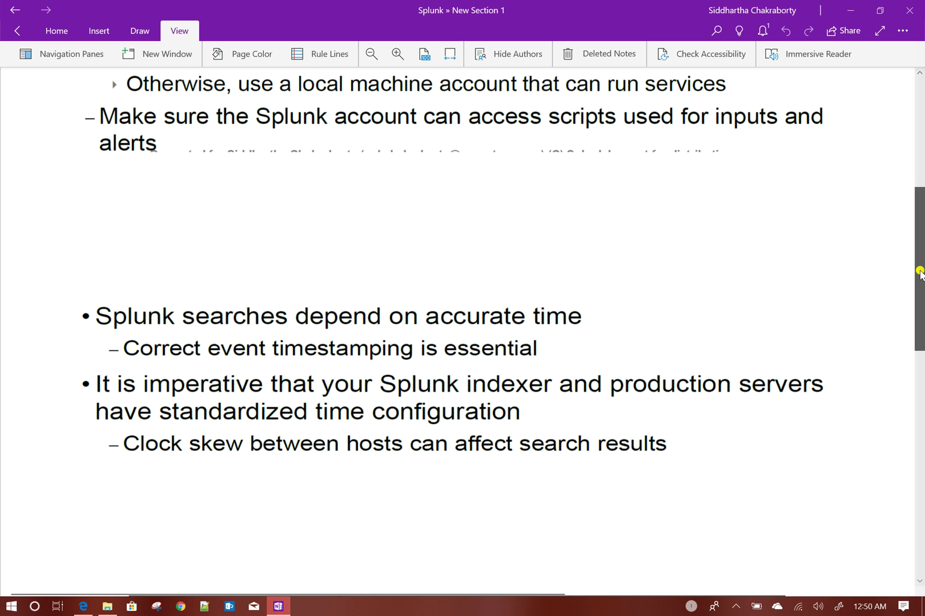
# - Scroll down to the slide warning that clock skew between hosts affects search results
pyautogui.scroll(-1, 920, 300)
# - Bring the full Splunk Enterprise and Universal Forwarder default-ports table into view, then return to splunk.com
pyautogui.moveTo(920, 300); pyautogui.dragTo(914, 378)
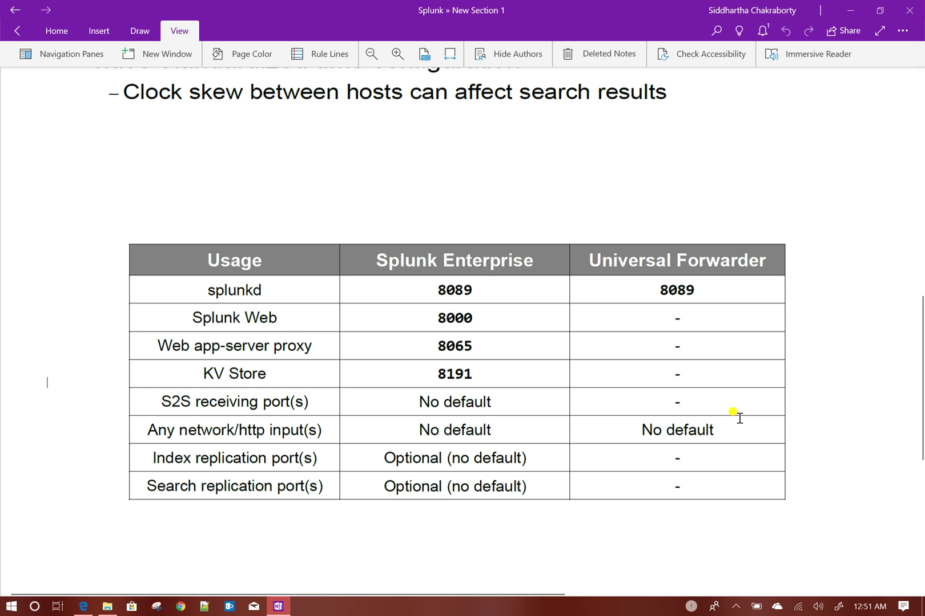
pyautogui.click(85, 608)
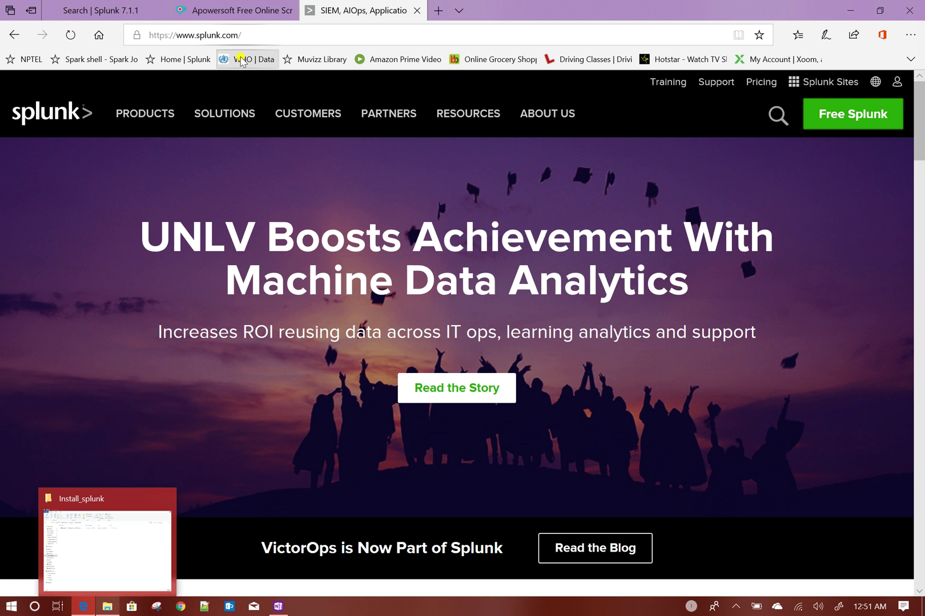
# - Reload the splunk.com home page and switch the Free Splunk panel from sign-up to Log In
pyautogui.click(271, 35)
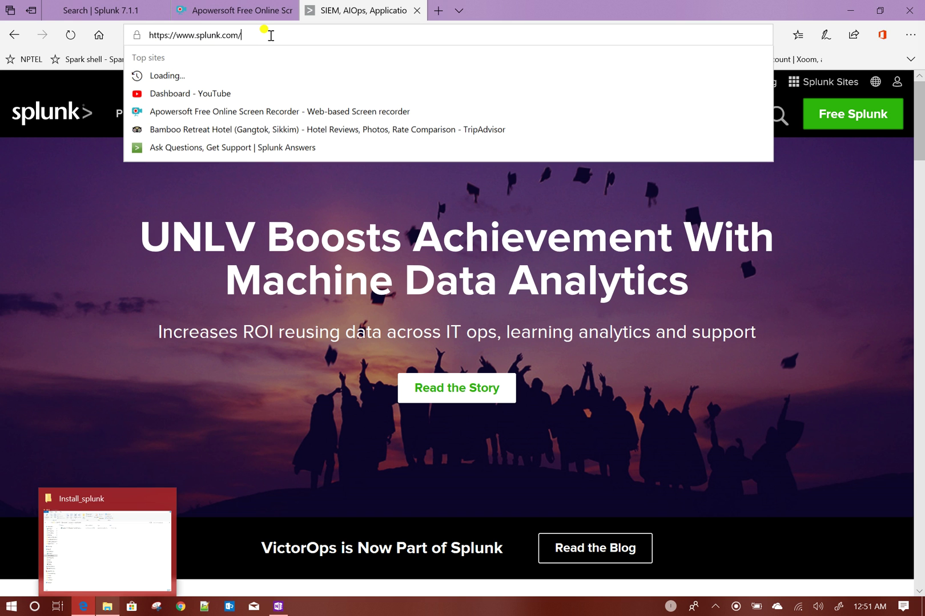
pyautogui.press('Return')
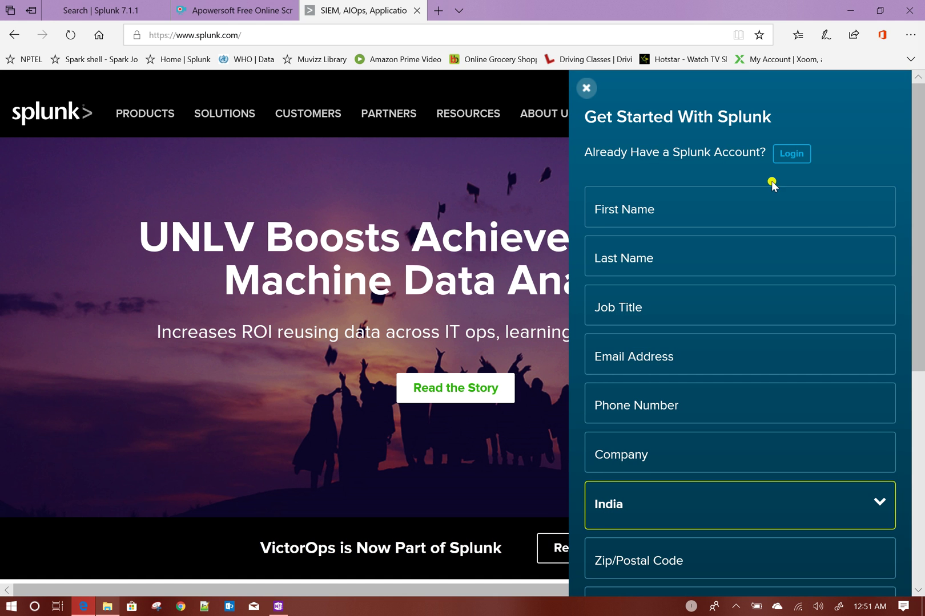
pyautogui.click(793, 155)
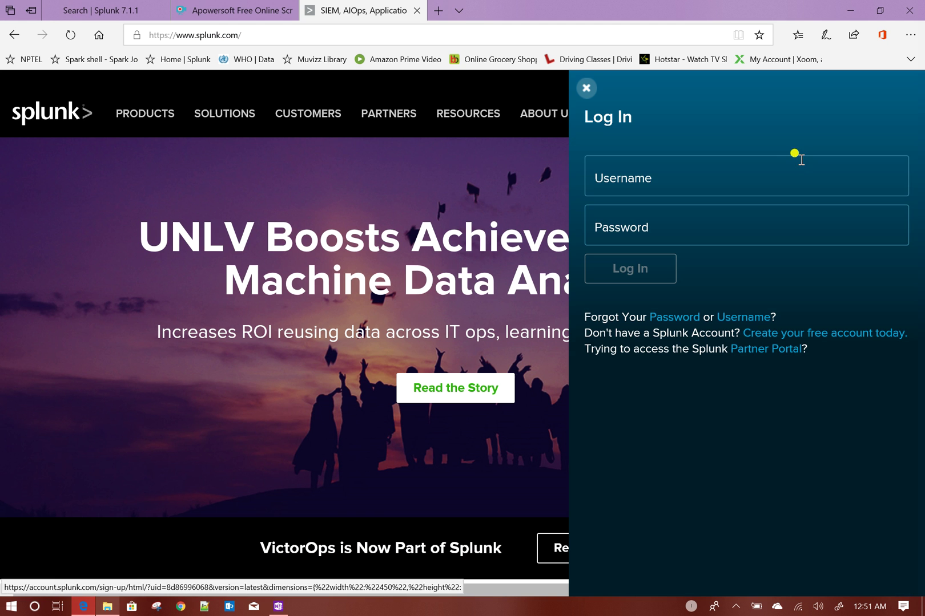
# - Log in to splunk.com with the account username and password
pyautogui.click(702, 191)
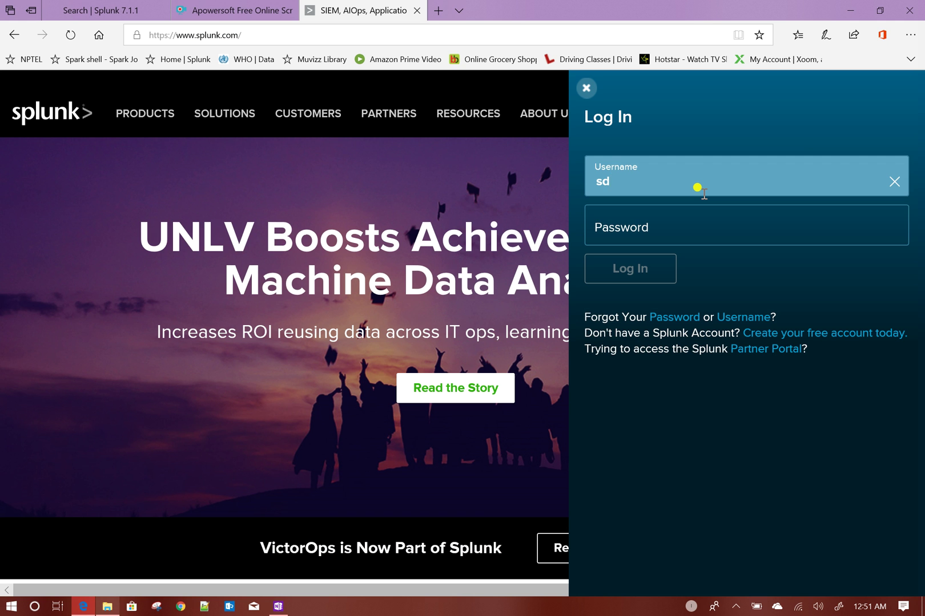
pyautogui.press('Tab')
pyautogui.write('•••••••')
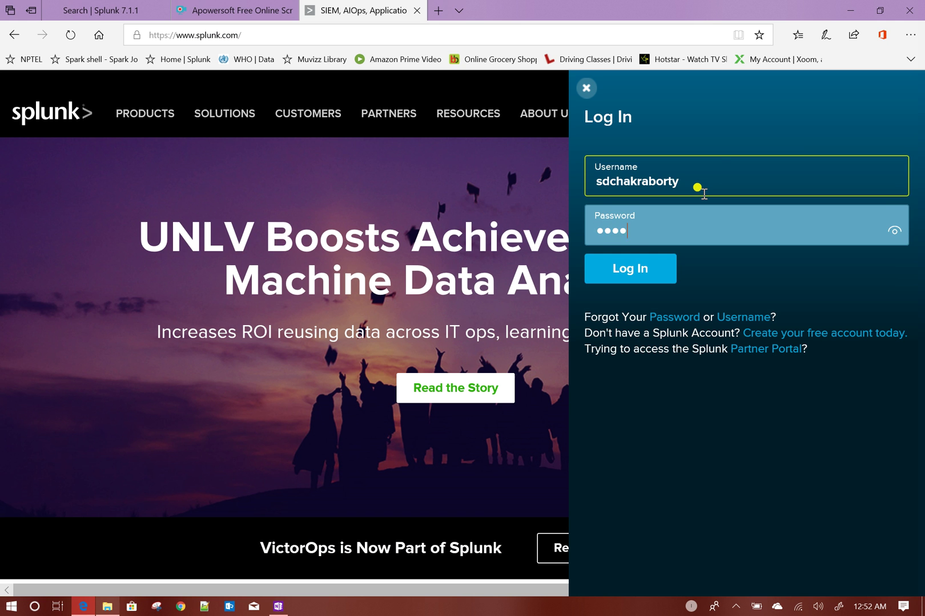
pyautogui.write('•••')
pyautogui.press('Return')
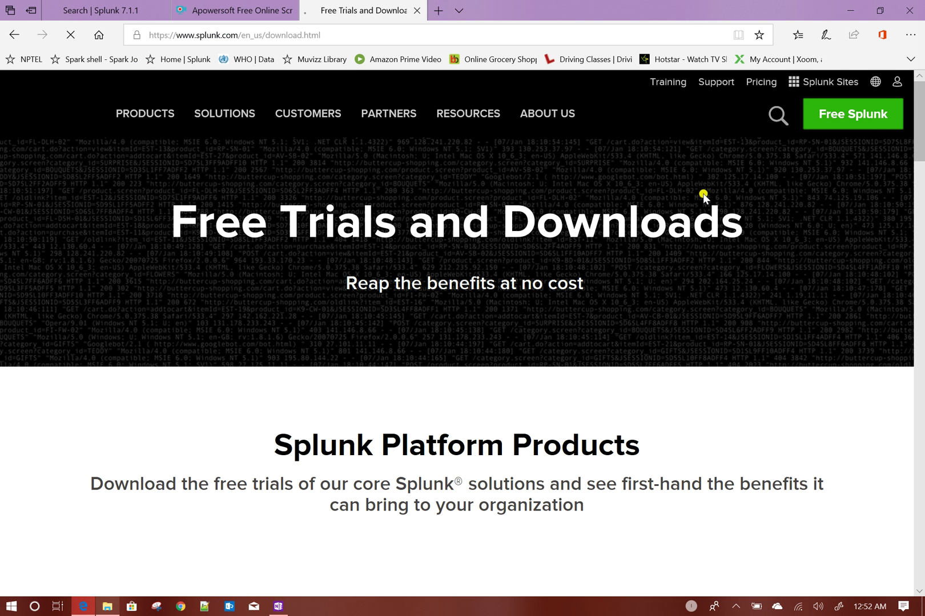
# - Browse the Free Trials and Downloads page and pick Splunk Enterprise under Splunk Platform Products
pyautogui.scroll(-3, 354, 245)
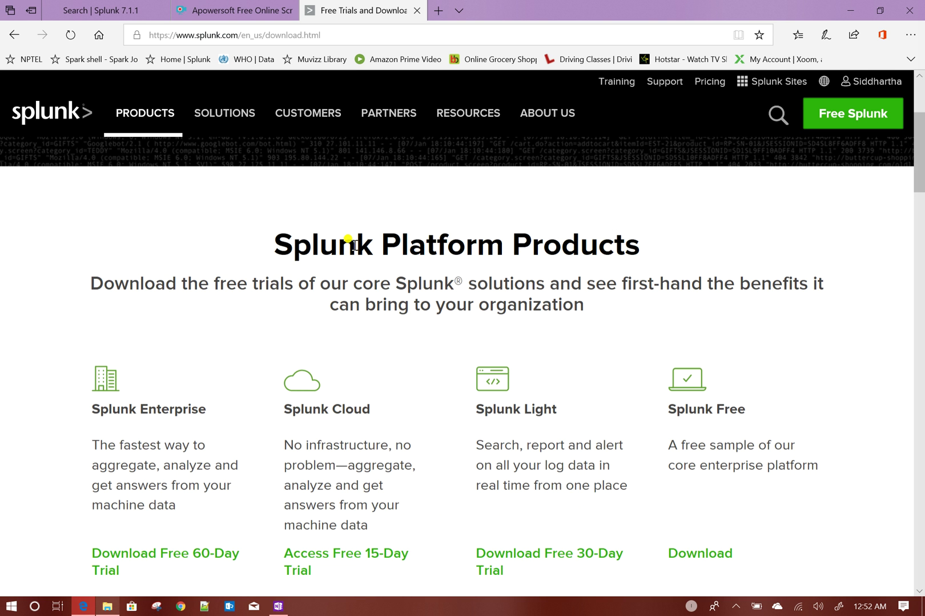
pyautogui.scroll(-7, 354, 245)
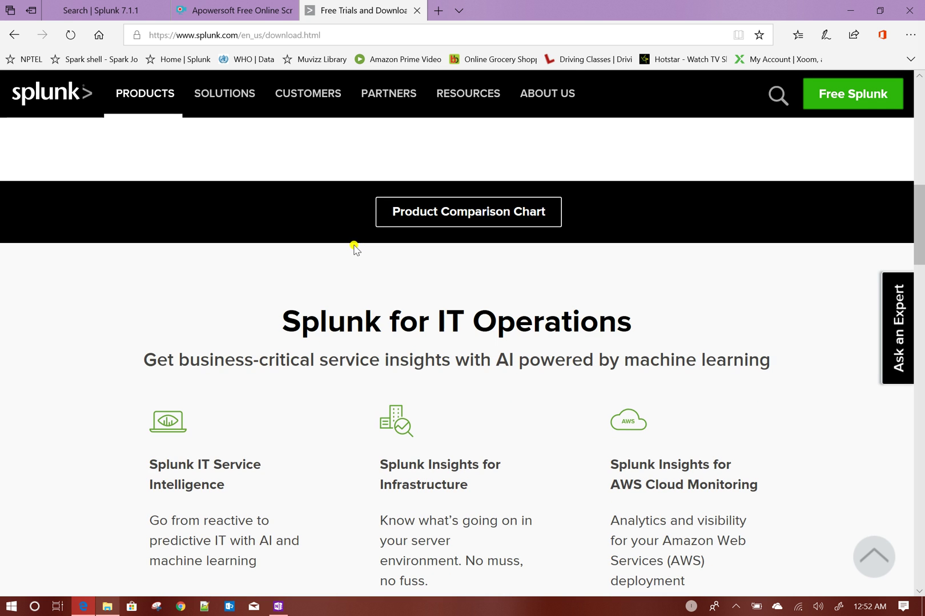
pyautogui.scroll(-12, 354, 249)
pyautogui.scroll(-4, 354, 248)
pyautogui.scroll(3, 354, 249)
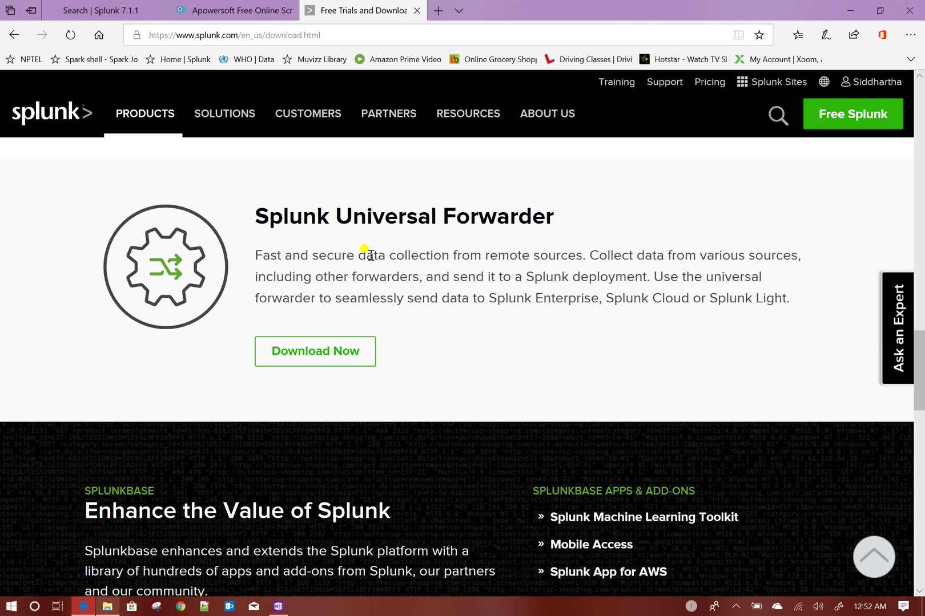
pyautogui.scroll(2, 406, 361)
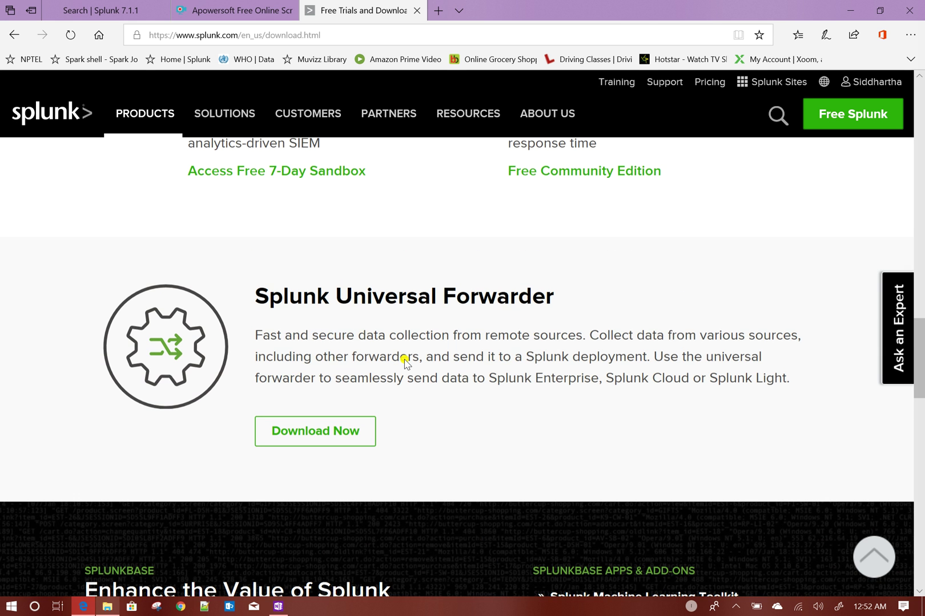
pyautogui.scroll(2, 405, 361)
pyautogui.scroll(-5, 509, 452)
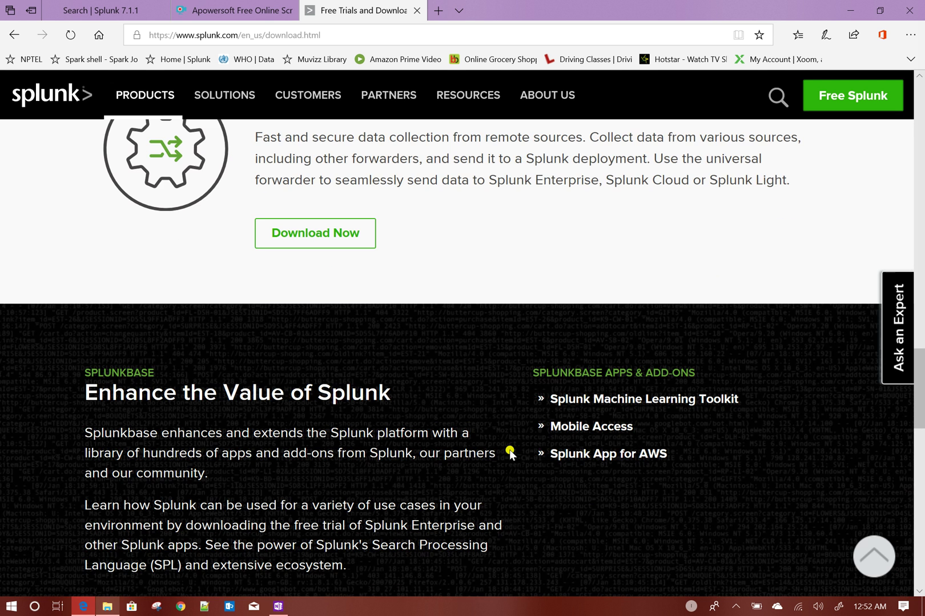
pyautogui.scroll(-5, 510, 453)
pyautogui.scroll(14, 509, 453)
pyautogui.scroll(10, 510, 453)
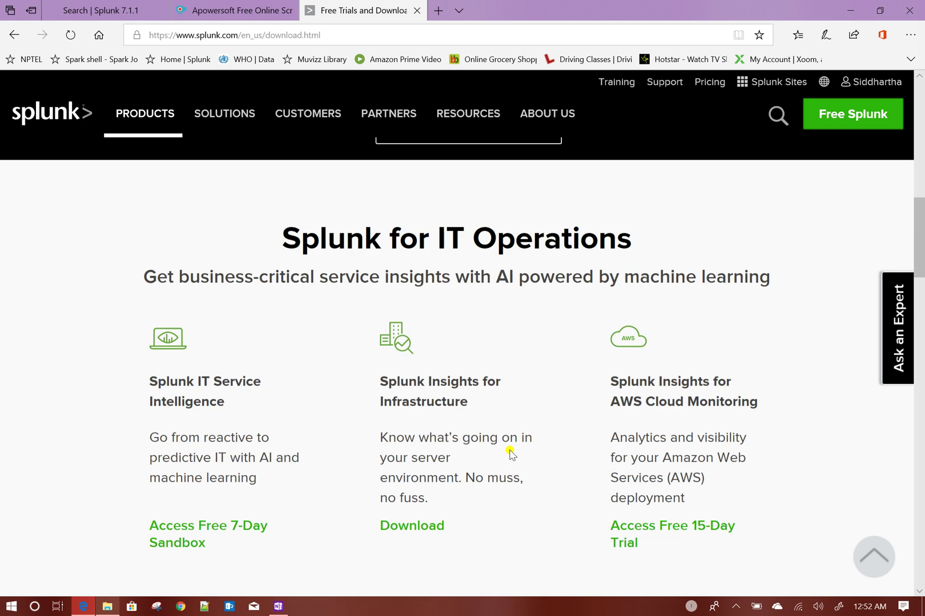
pyautogui.scroll(5, 509, 453)
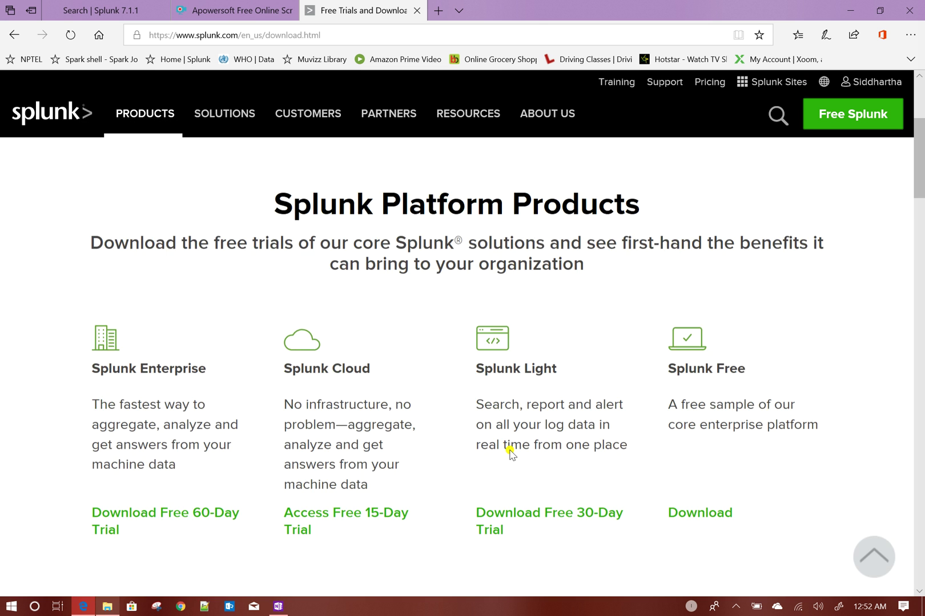
pyautogui.scroll(-3, 510, 450)
pyautogui.click(119, 411)
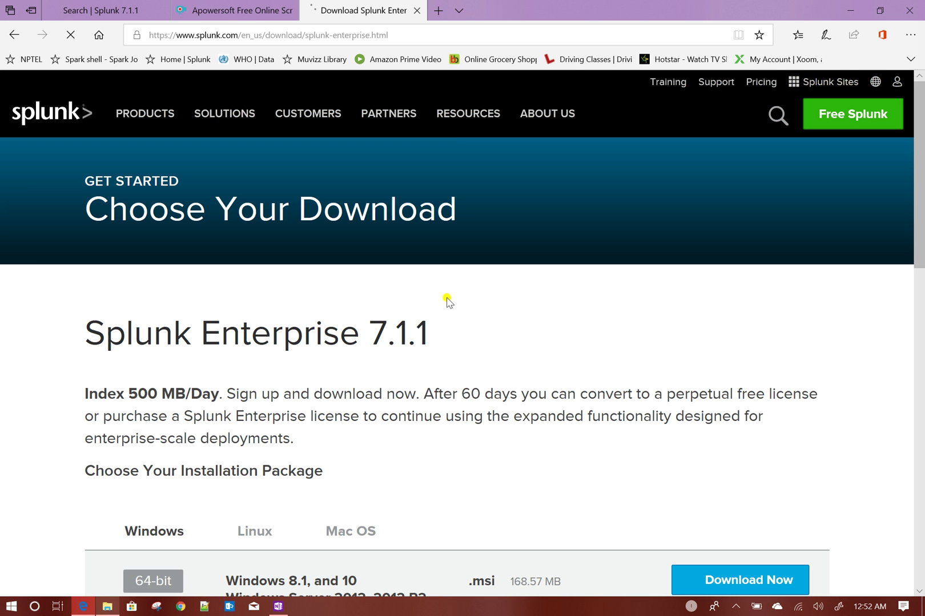
# - Compare the Linux and Mac OS install packages on the Splunk Enterprise 7.1.1 download page
pyautogui.scroll(-5, 448, 302)
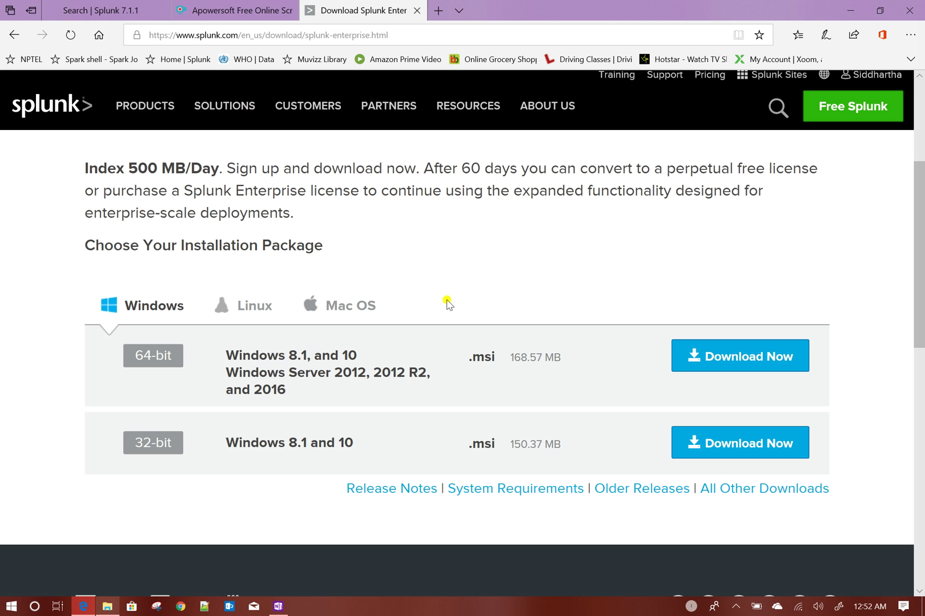
pyautogui.scroll(3, 448, 302)
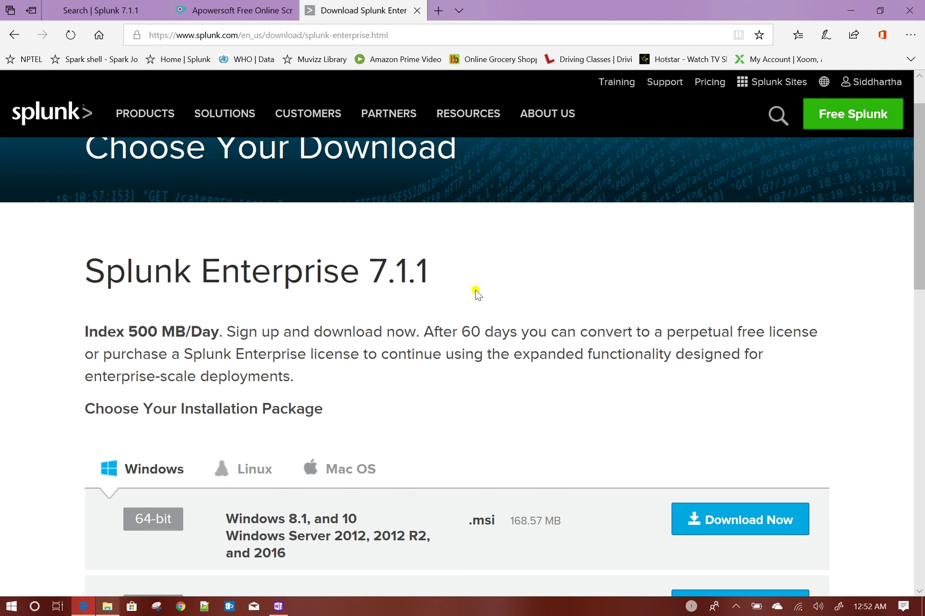
pyautogui.scroll(-2, 478, 295)
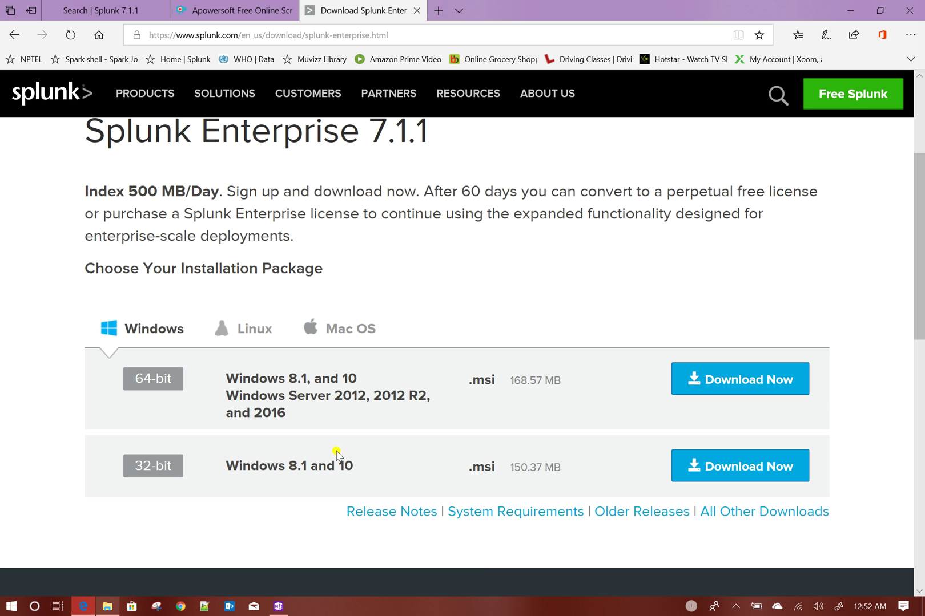
pyautogui.click(249, 335)
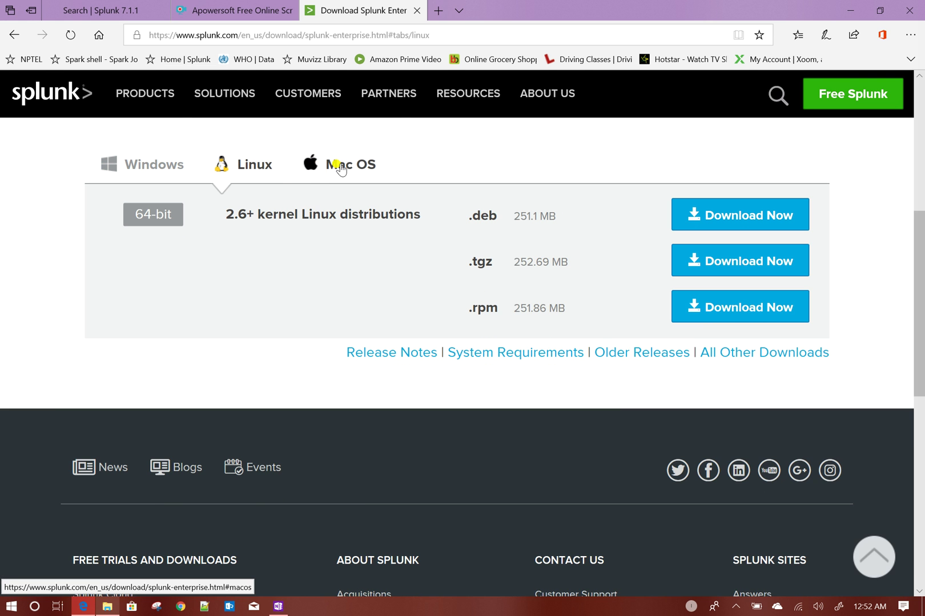
pyautogui.click(342, 169)
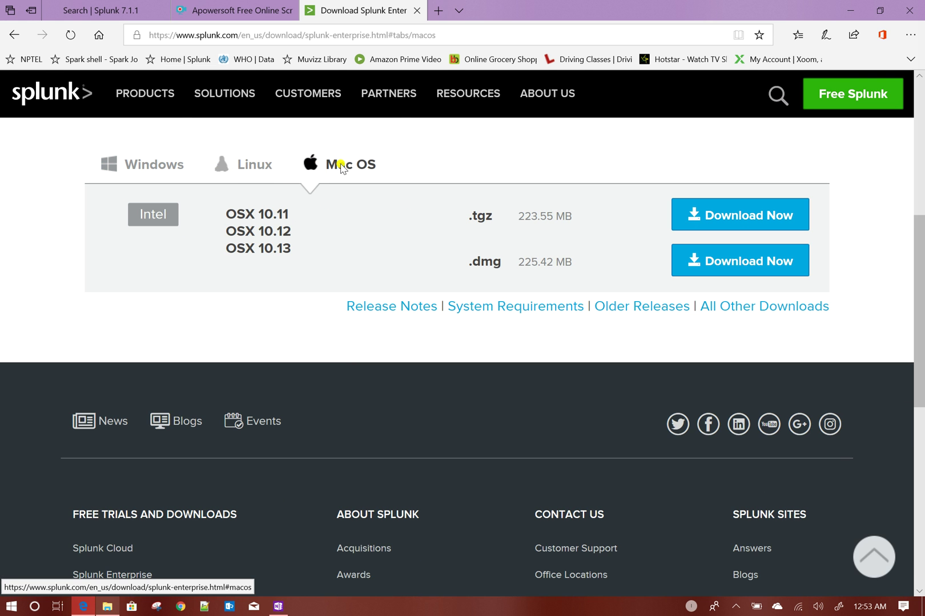
pyautogui.scroll(3, 340, 299)
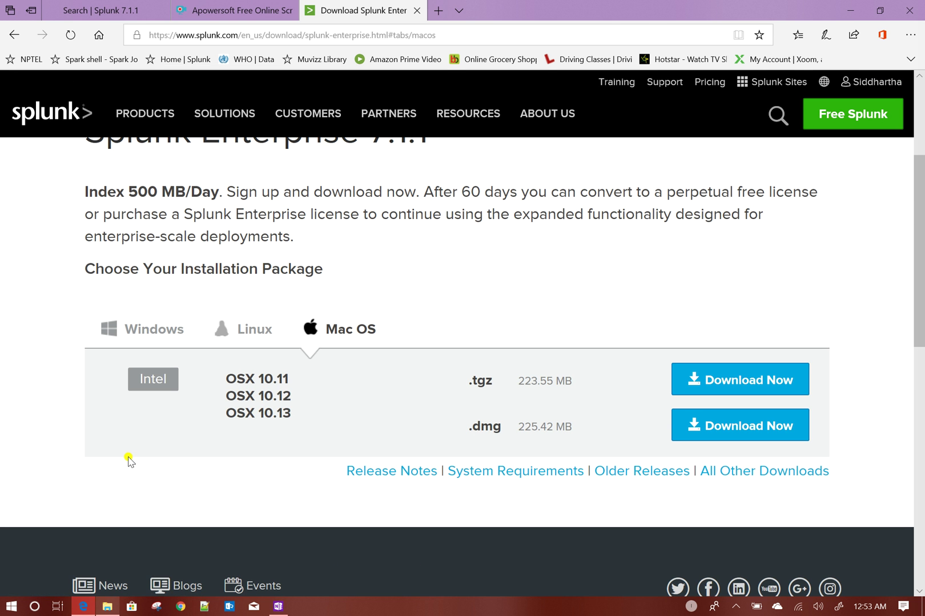
# - Check the downloaded installer's folder, then redisplay the Linux .deb, .tgz and .rpm packages
pyautogui.click(106, 607)
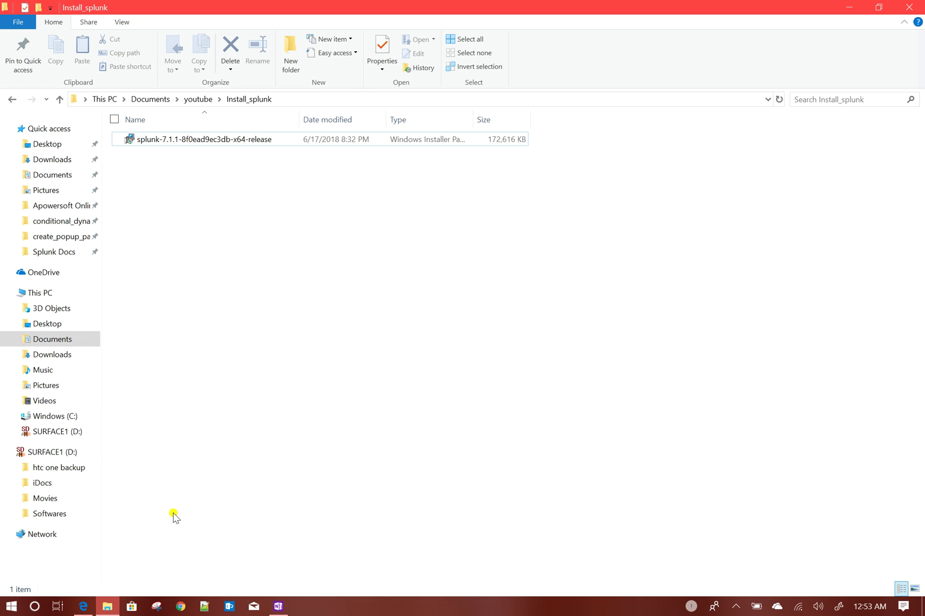
pyautogui.click(83, 606)
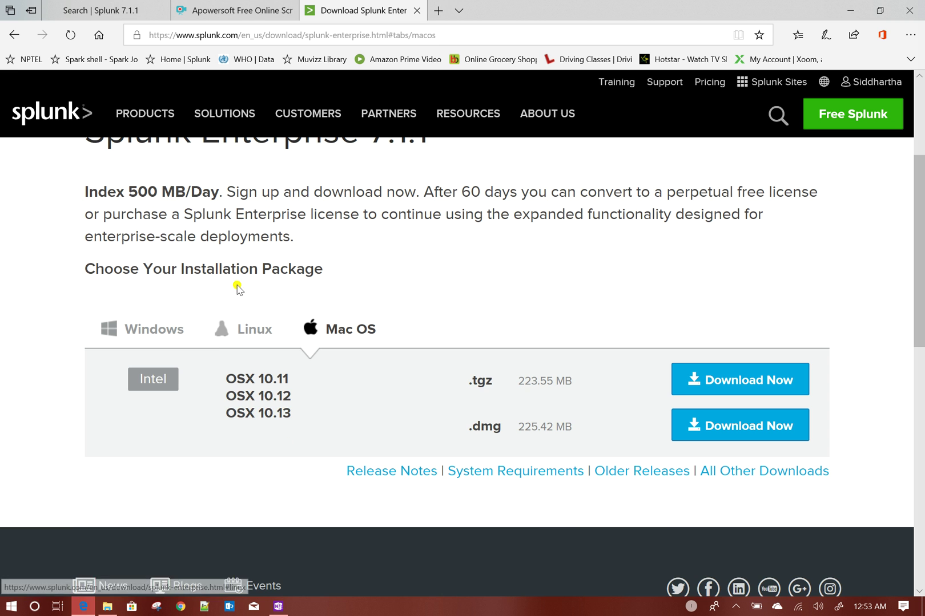
pyautogui.click(237, 333)
pyautogui.scroll(-3, 237, 337)
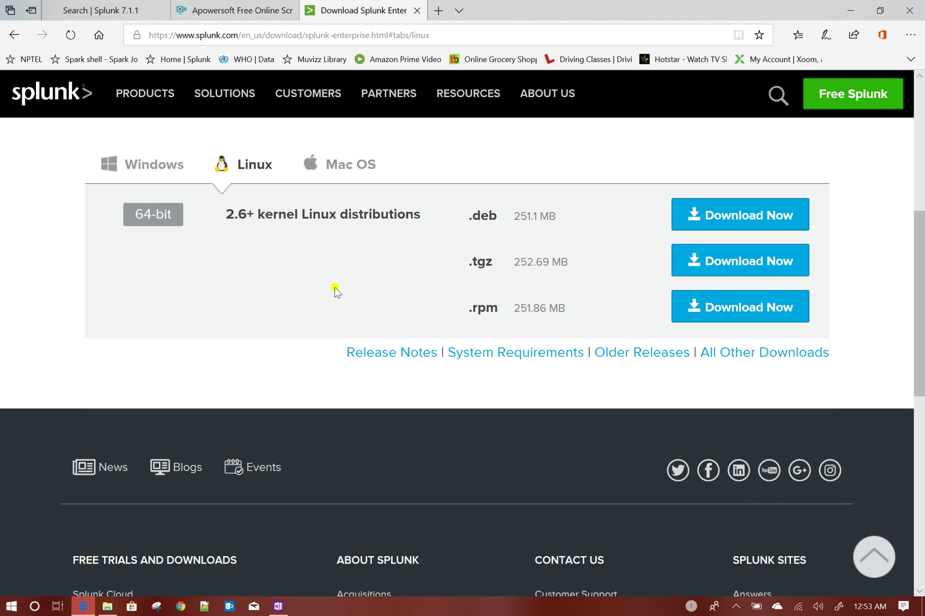
pyautogui.scroll(5, 202, 331)
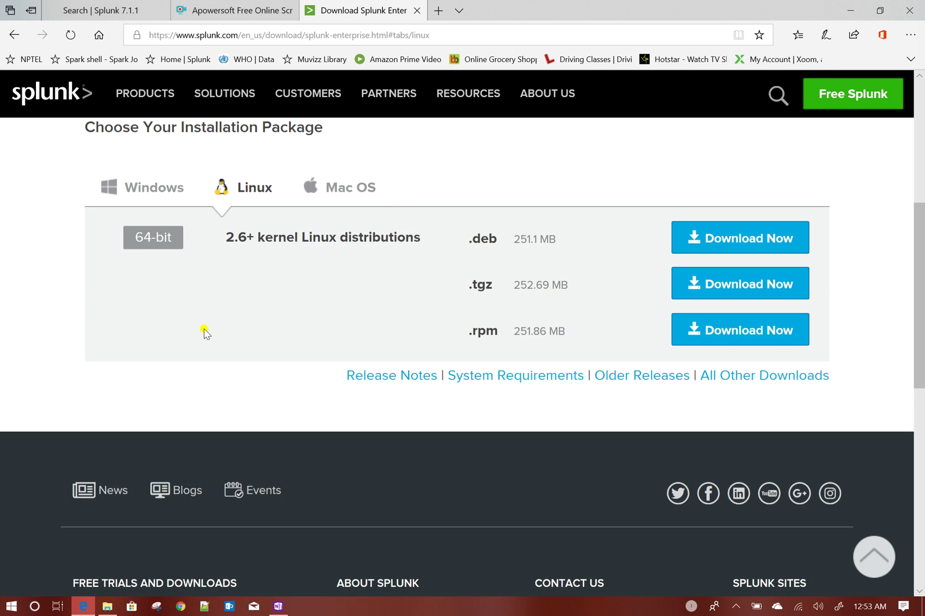
pyautogui.click(107, 606)
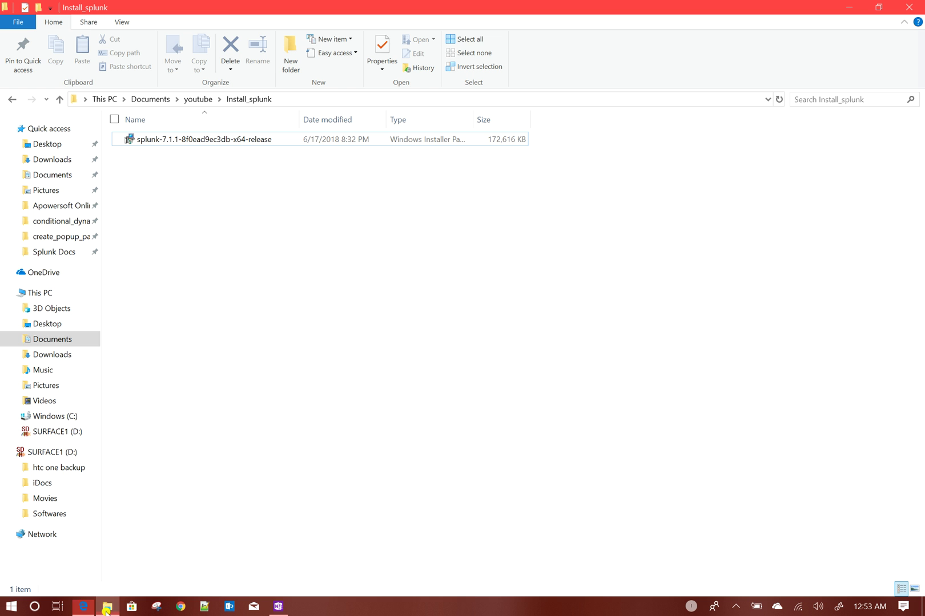
# - Open C:\Program Files\Splunk in File Explorer and view its full folder path
pyautogui.click(68, 420)
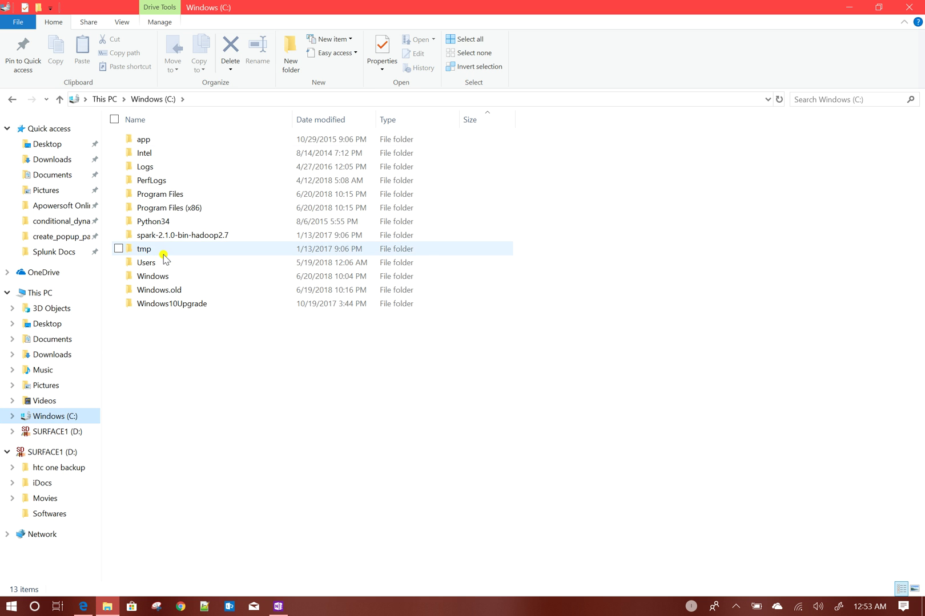
pyautogui.doubleClick(168, 194)
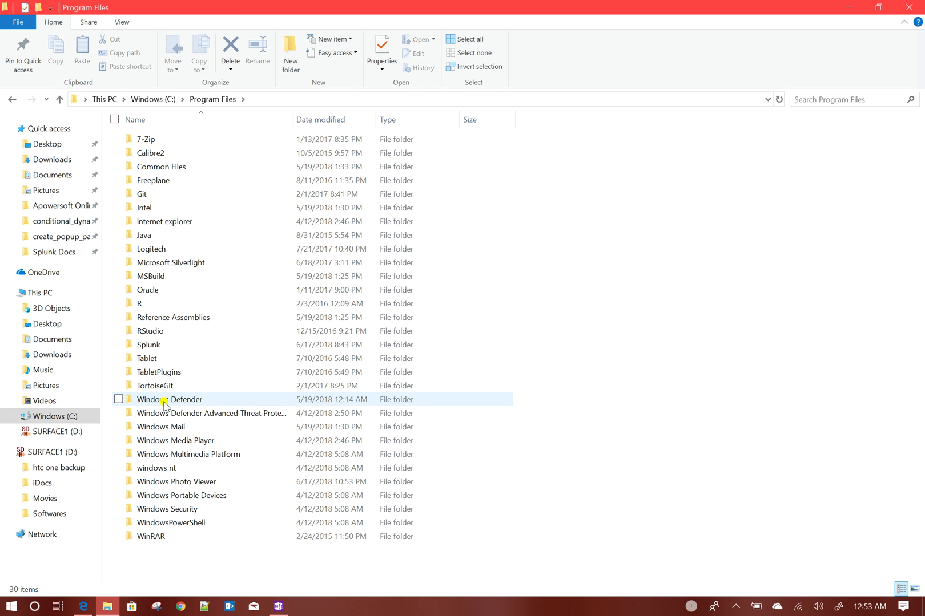
pyautogui.doubleClick(168, 346)
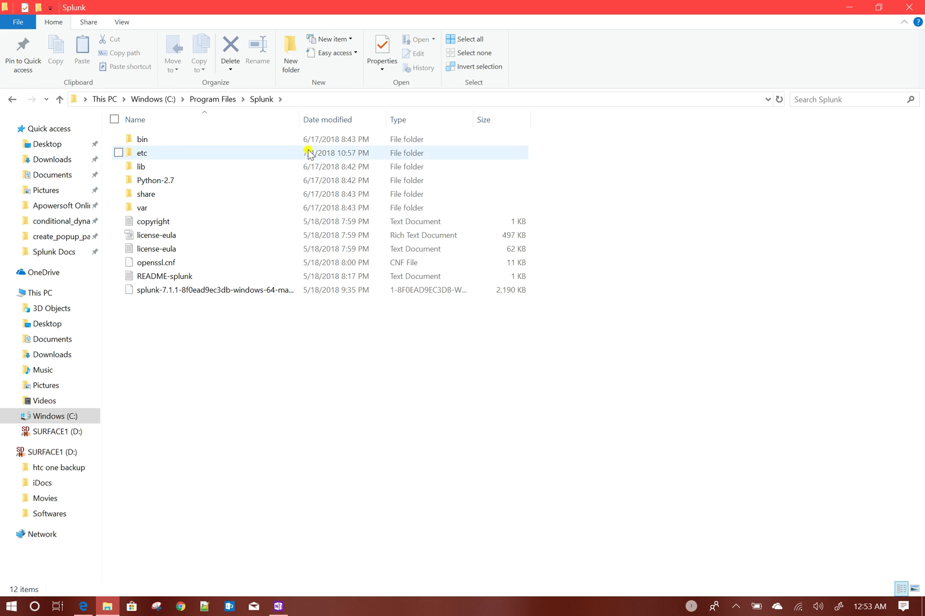
pyautogui.click(340, 101)
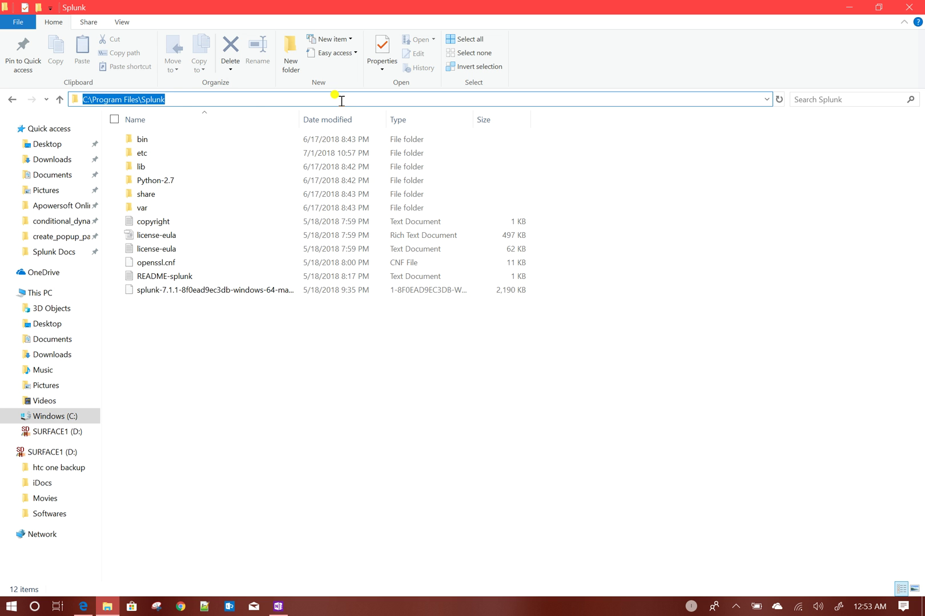
pyautogui.click(270, 398)
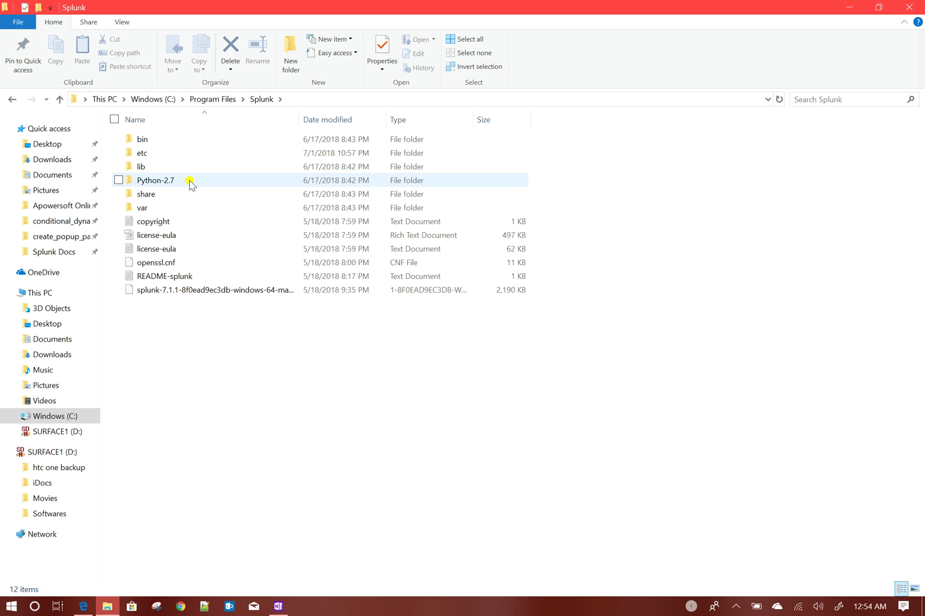
pyautogui.moveTo(190, 183)
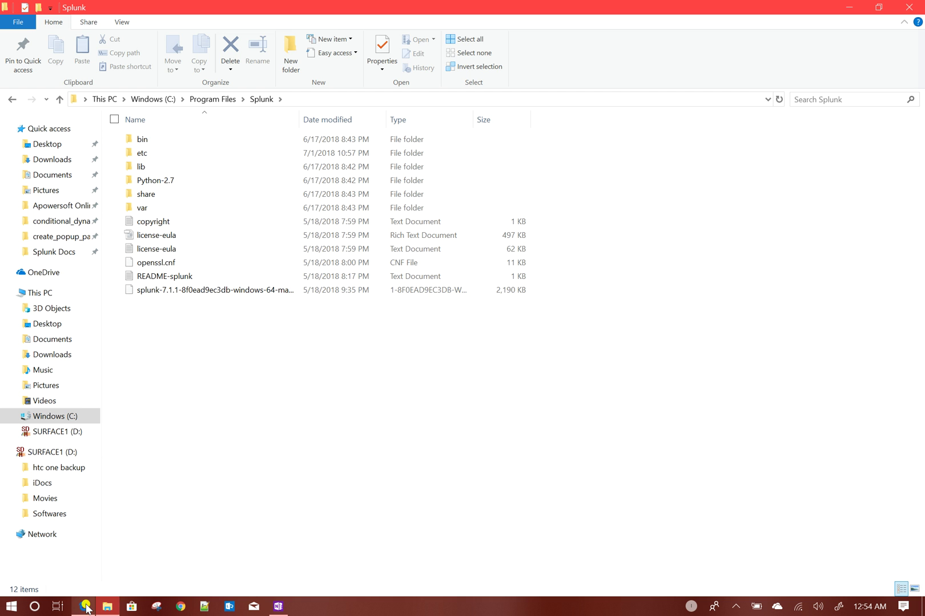
pyautogui.click(85, 608)
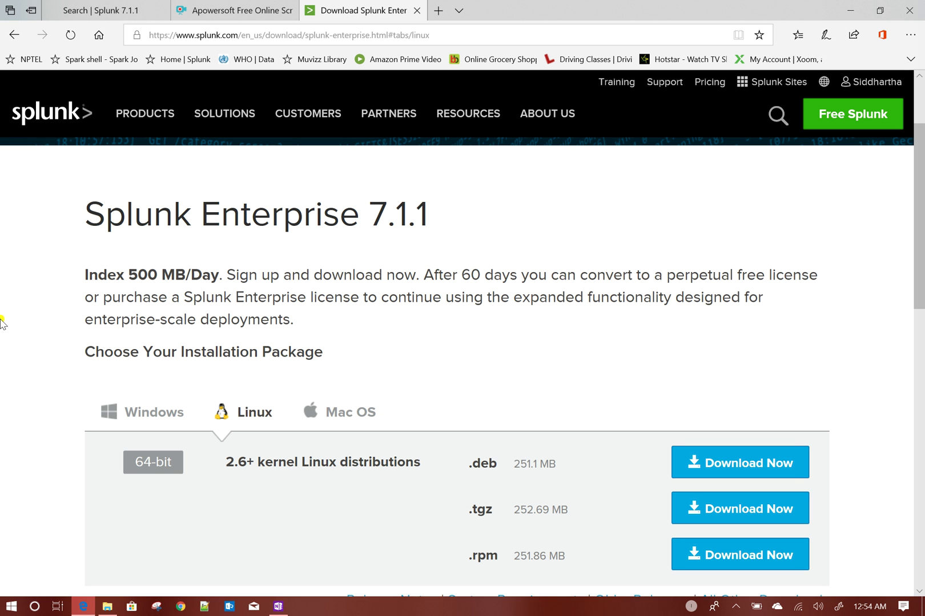
# - Highlight the 'Index 500 MB/Day' text in the page's intro paragraph
pyautogui.moveTo(83, 272); pyautogui.dragTo(211, 276)
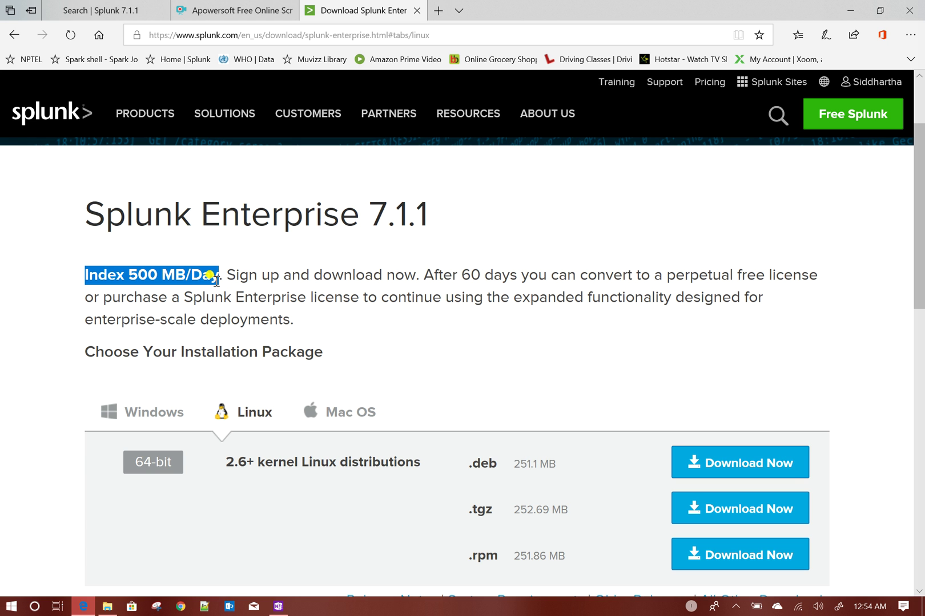